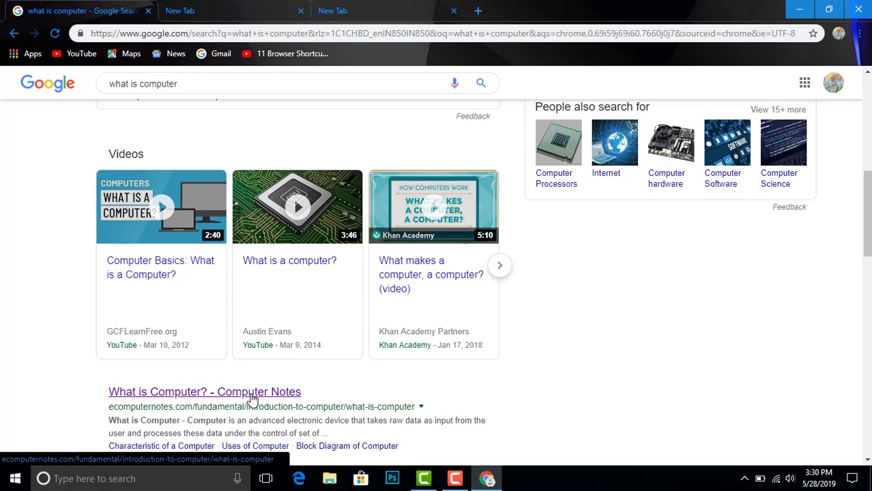
# Open the 'What is Computer? - Computer Notes' search result in a background tab
pyautogui.middleClick(253, 399)
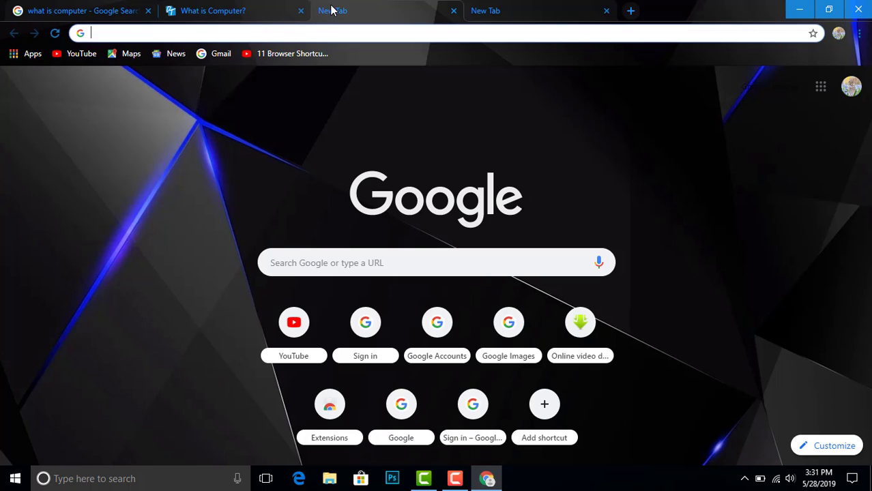
pyautogui.hotkey('ctrl', '+')
pyautogui.hotkey('ctrl', '+')
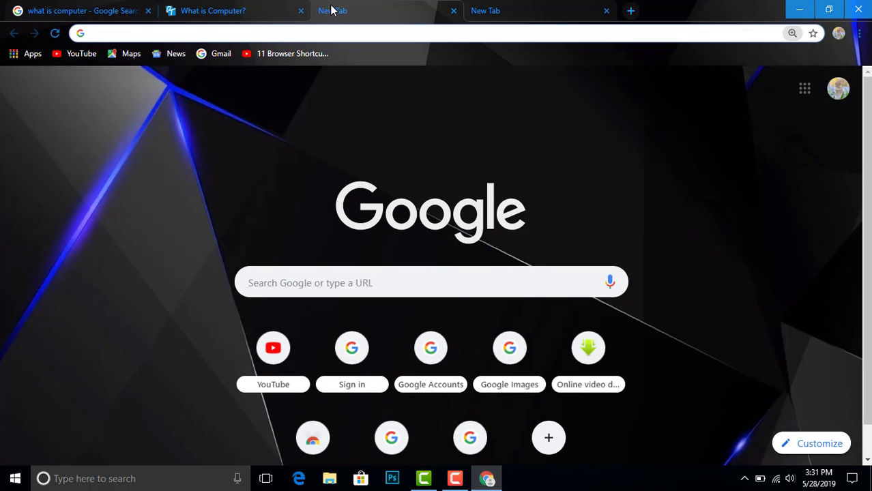
pyautogui.hotkey('ctrl', '+')
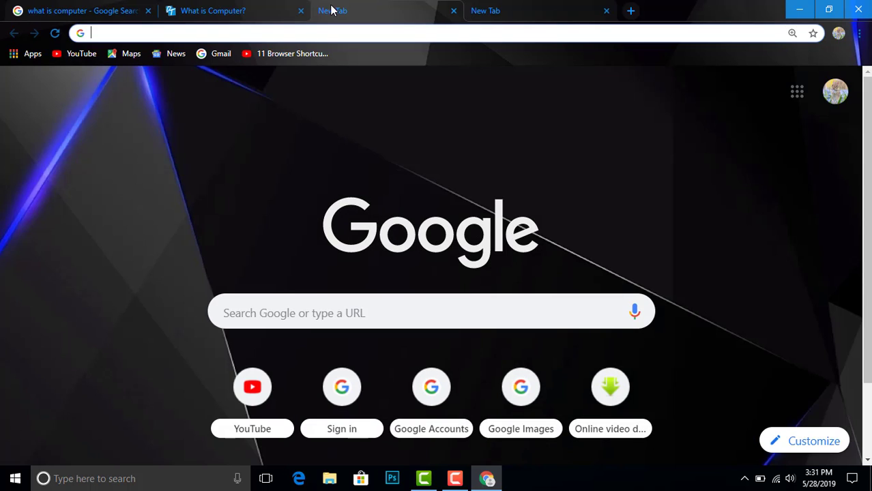
pyautogui.hotkey('ctrl', '-')
pyautogui.hotkey('ctrl', '-')
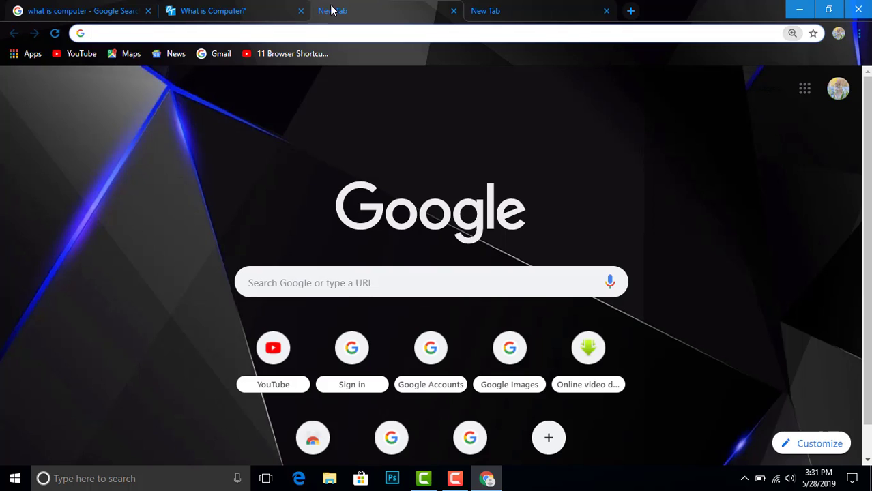
pyautogui.press('super+d')
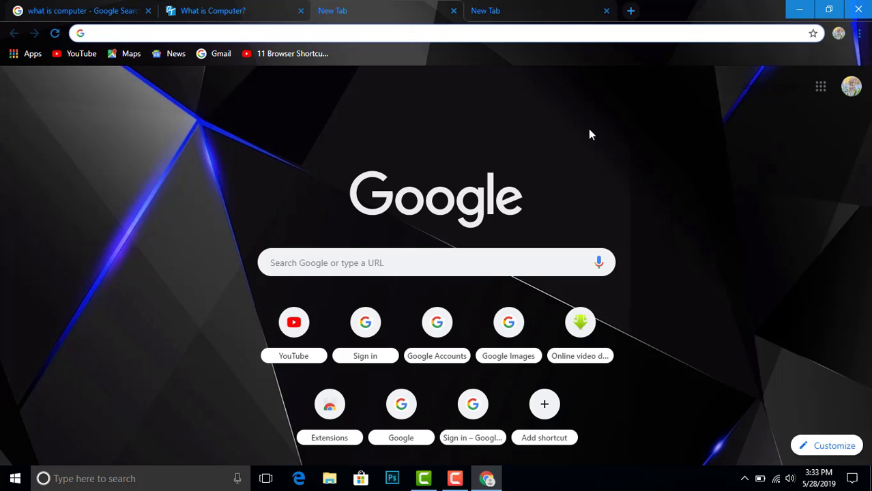
# Cycle to the next tab, then jump back to the first tab's search results
pyautogui.hotkey('ctrl', 'Tab')
pyautogui.hotkey('ctrl', 'Tab')
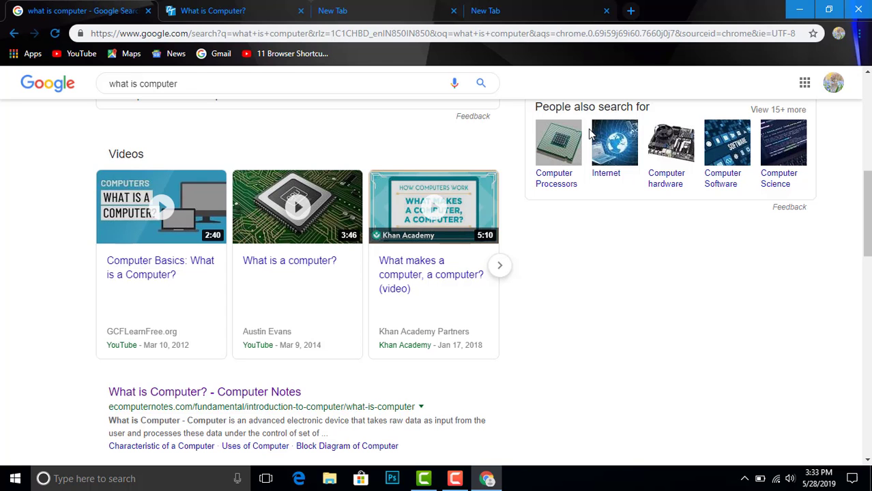
pyautogui.press('super+d')
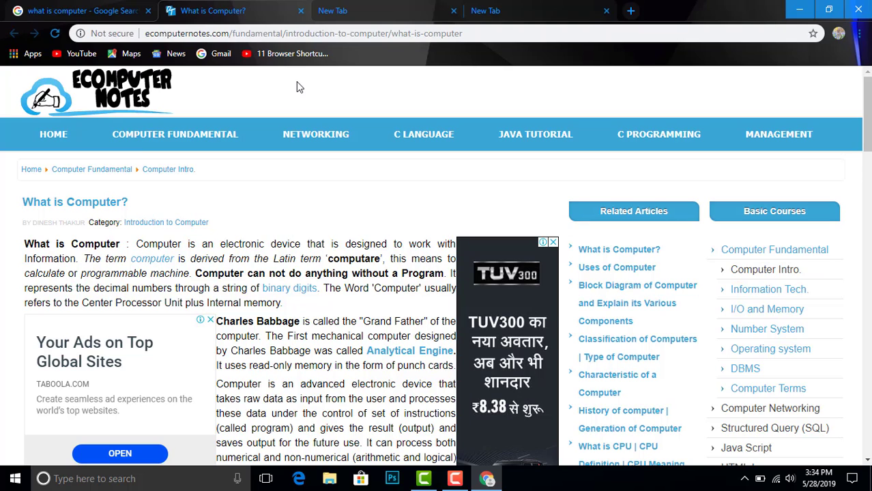
# Search the article for 'computer' with find-in-page
pyautogui.hotkey('ctrl', 'f')
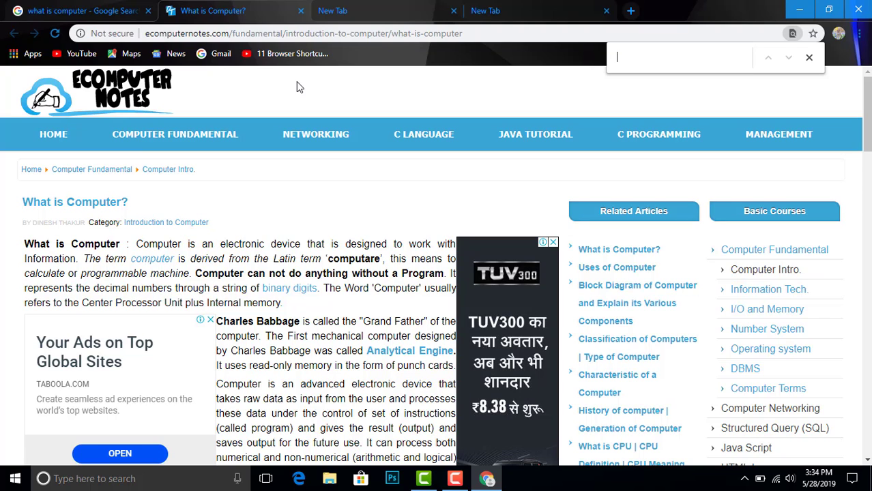
pyautogui.write('c')
pyautogui.write('ompu')
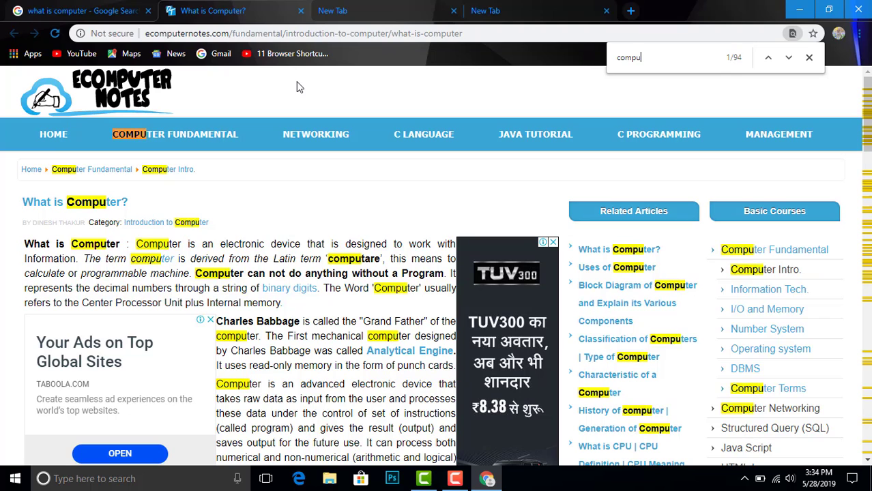
pyautogui.write('ter')
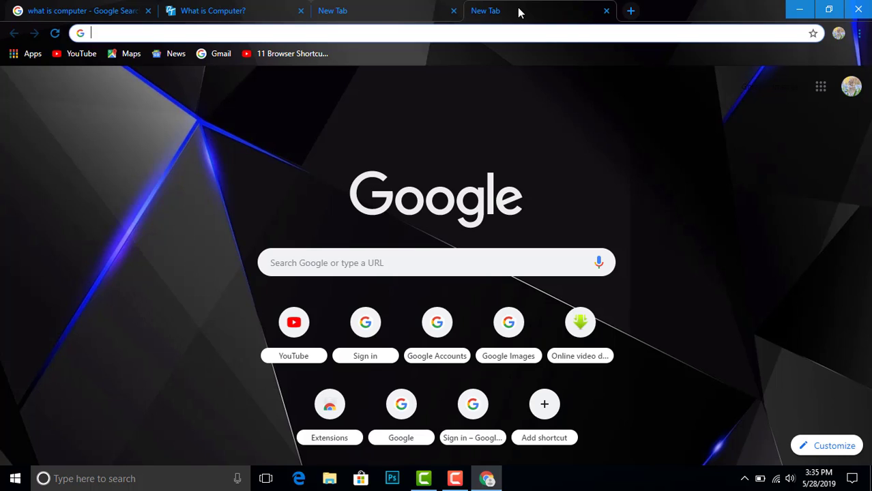
# Open and close an extra browser window, then add two empty new tabs
pyautogui.hotkey('ctrl', 'n')
pyautogui.click(858, 10)
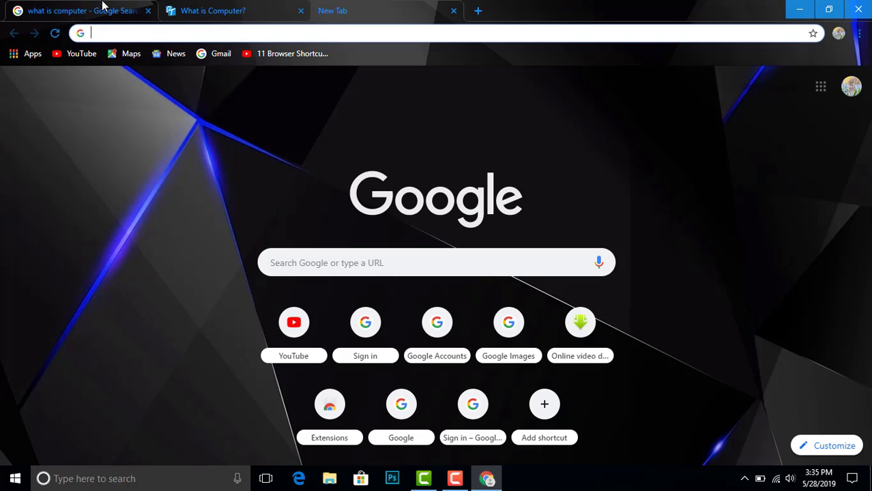
pyautogui.hotkey('ctrl', 't')
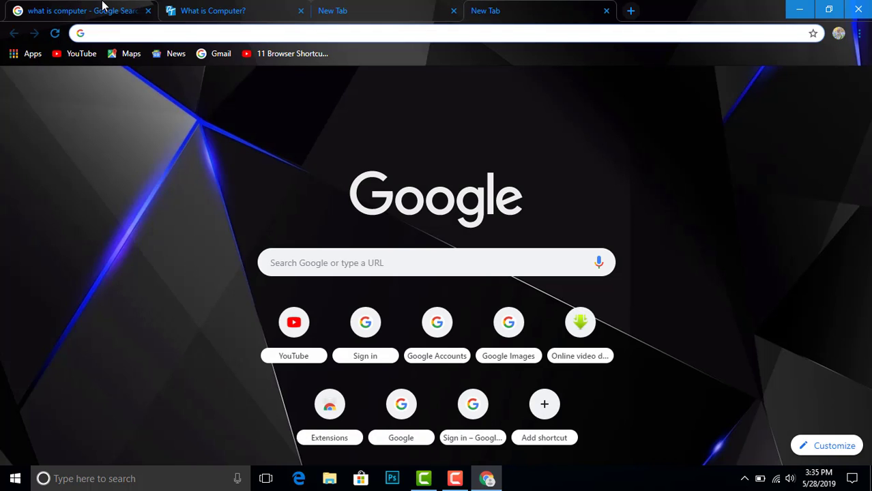
pyautogui.hotkey('ctrl', 't')
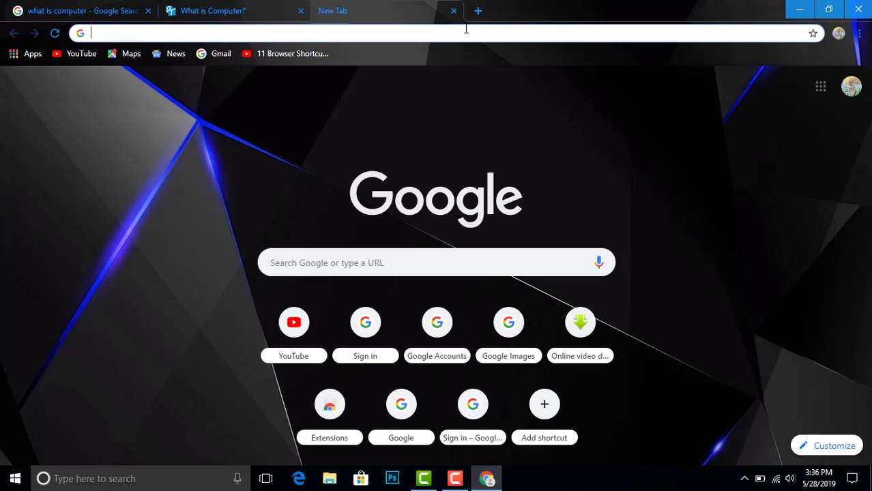
# Enter 'gmail' in the address bar to go to the Gmail site
pyautogui.write('gmail')
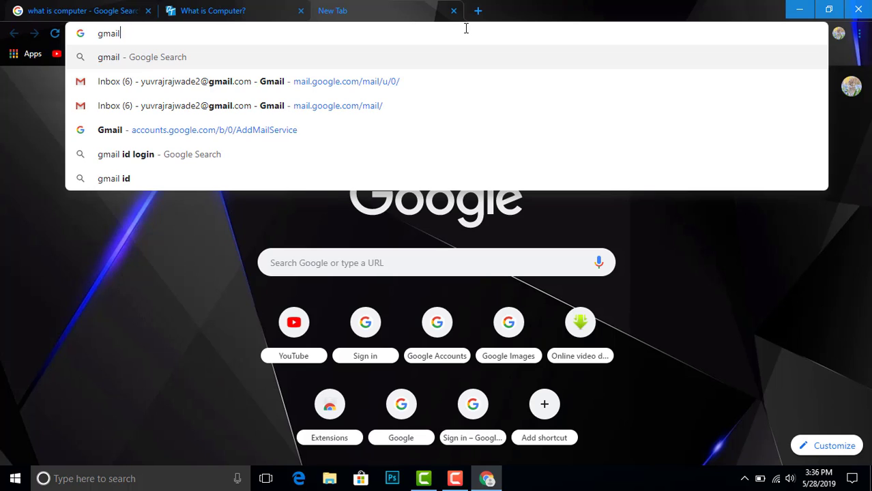
pyautogui.press('Return')
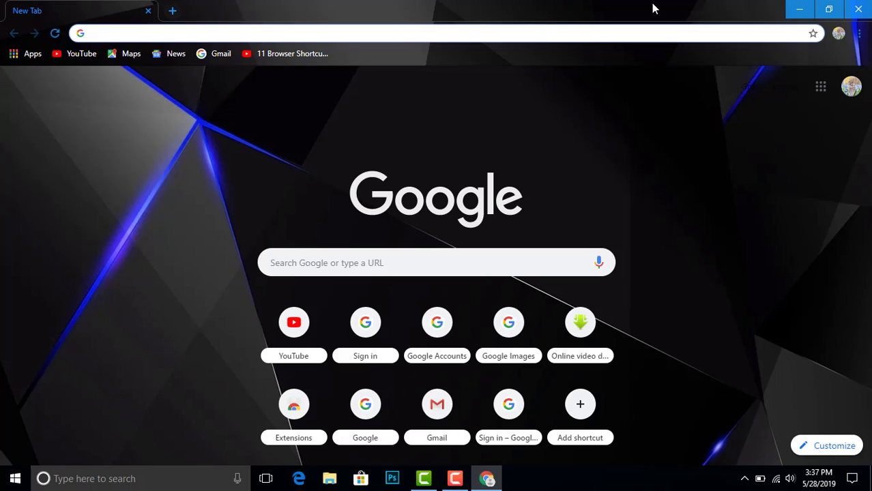
# Clear the last hour's history, cookies and cached files with Ctrl+Shift+Delete
pyautogui.hotkey('ctrl', 'shift', 'Delete')
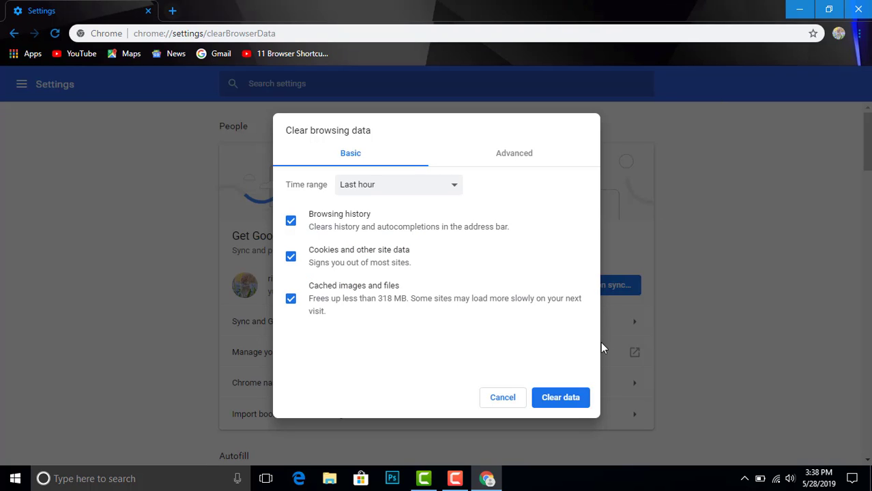
pyautogui.click(574, 407)
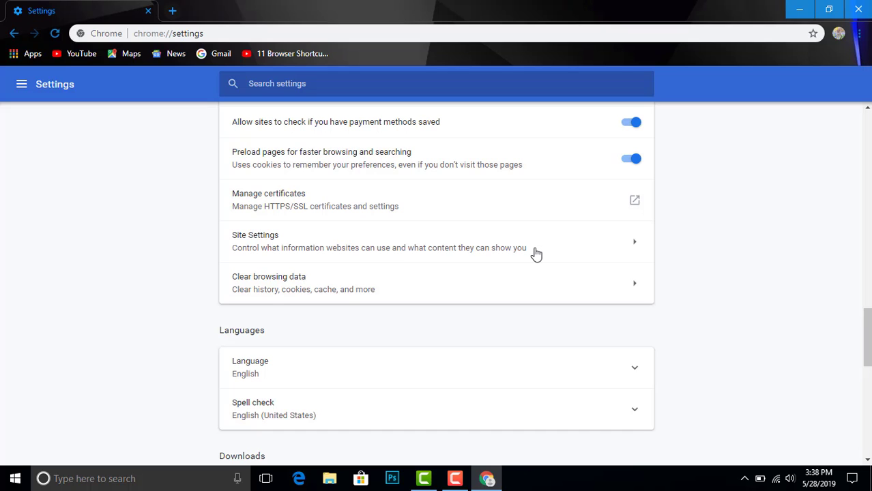
# Close the Chrome window so only the Windows desktop remains
pyautogui.click(860, 9)
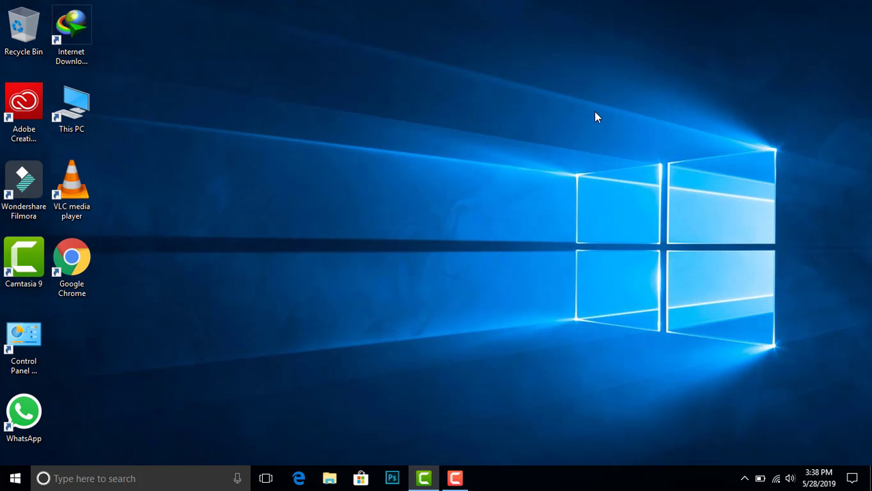